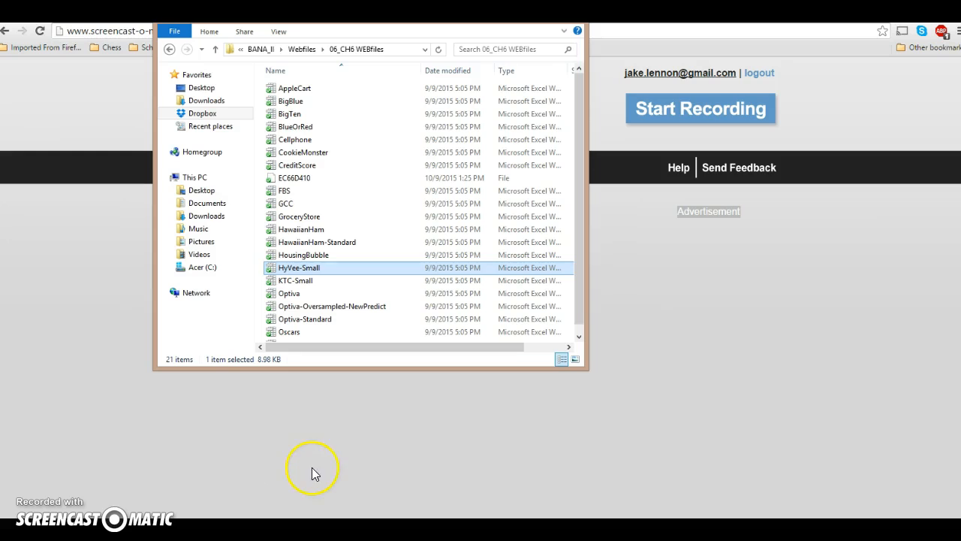
# Try to open the HyVee-Small file from the 06_CH6 WEBfiles folder in Excel and dismiss the error.
pyautogui.rightClick(305, 272)
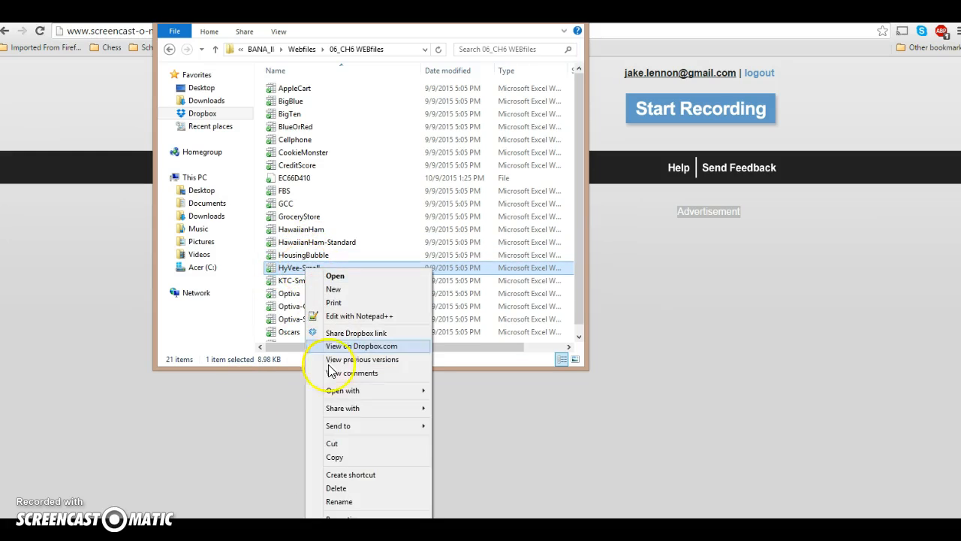
pyautogui.click(440, 391)
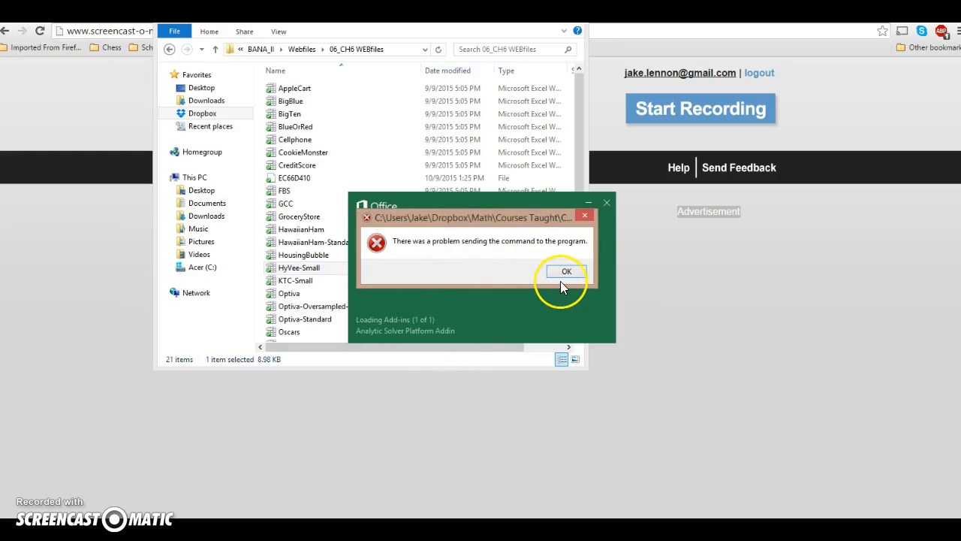
pyautogui.click(566, 274)
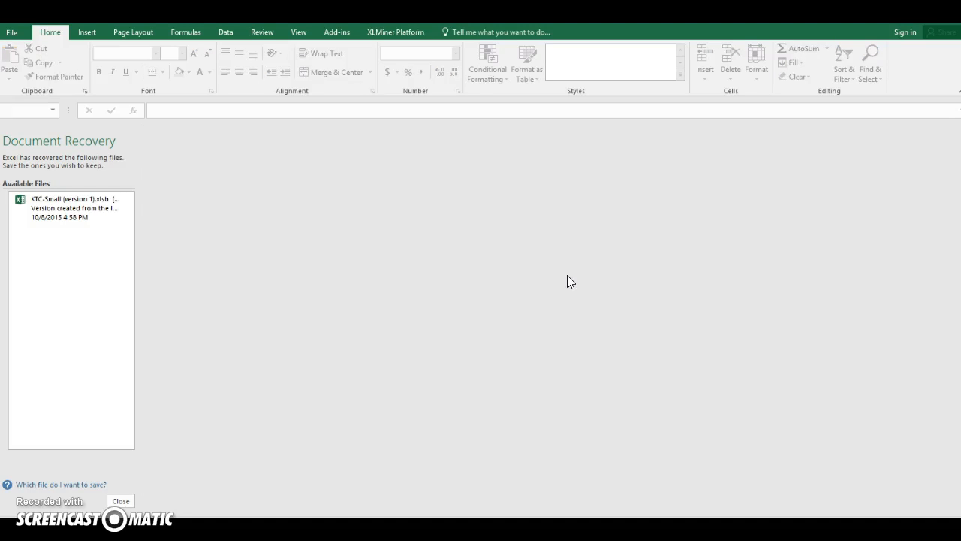
# Start opening an existing workbook and browse to the Dropbox > Math > Courses Taught folder.
pyautogui.click(12, 32)
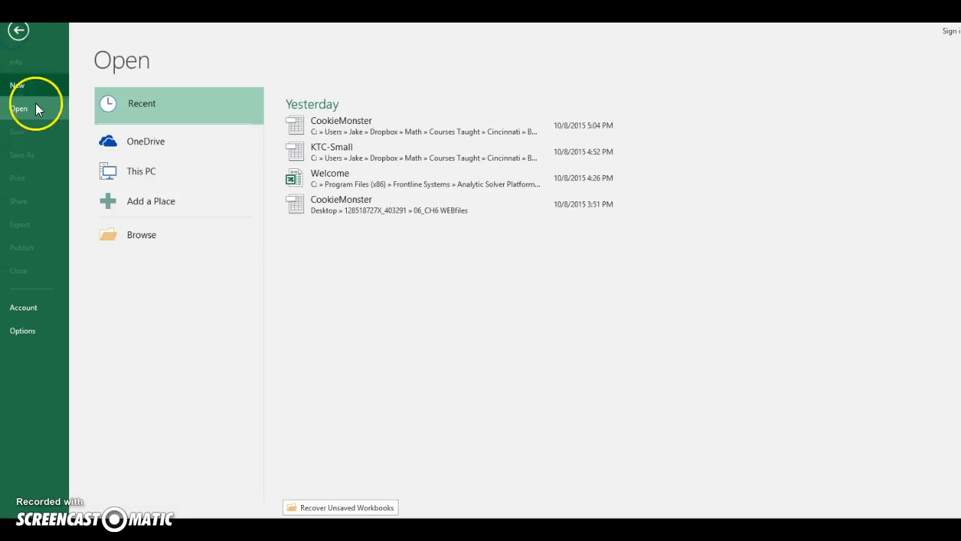
pyautogui.click(132, 236)
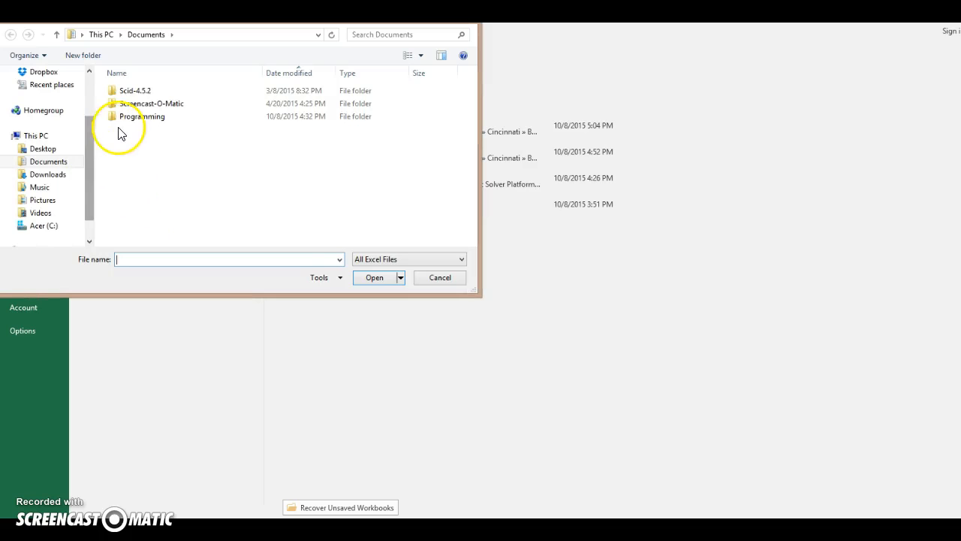
pyautogui.click(43, 74)
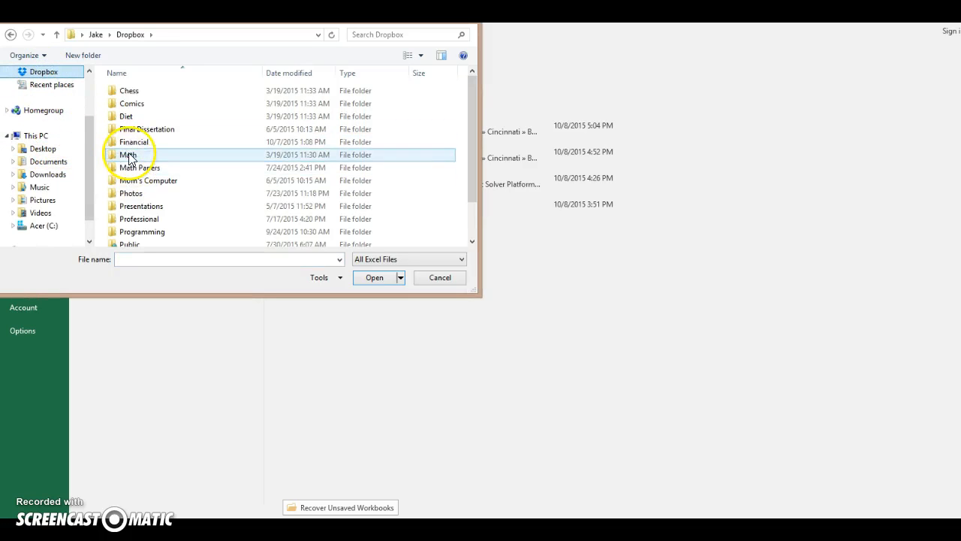
pyautogui.click(129, 154)
pyautogui.click(128, 154)
pyautogui.click(137, 92)
pyautogui.click(137, 92)
pyautogui.click(133, 114)
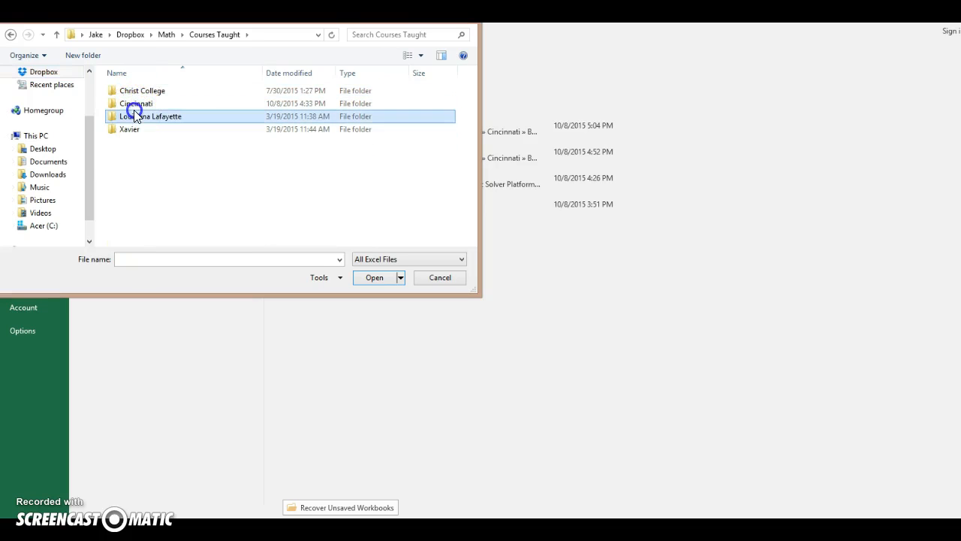
pyautogui.click(134, 113)
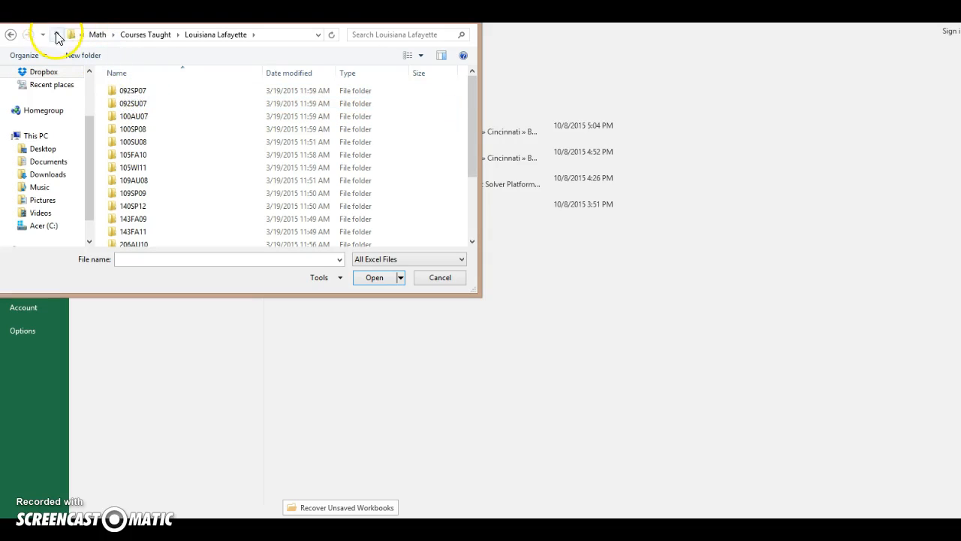
pyautogui.click(56, 35)
# Open the HyVee-Small workbook from Cincinnati > BANA_II > Webfiles > 06_CH6 WEBfiles.
pyautogui.doubleClick(127, 103)
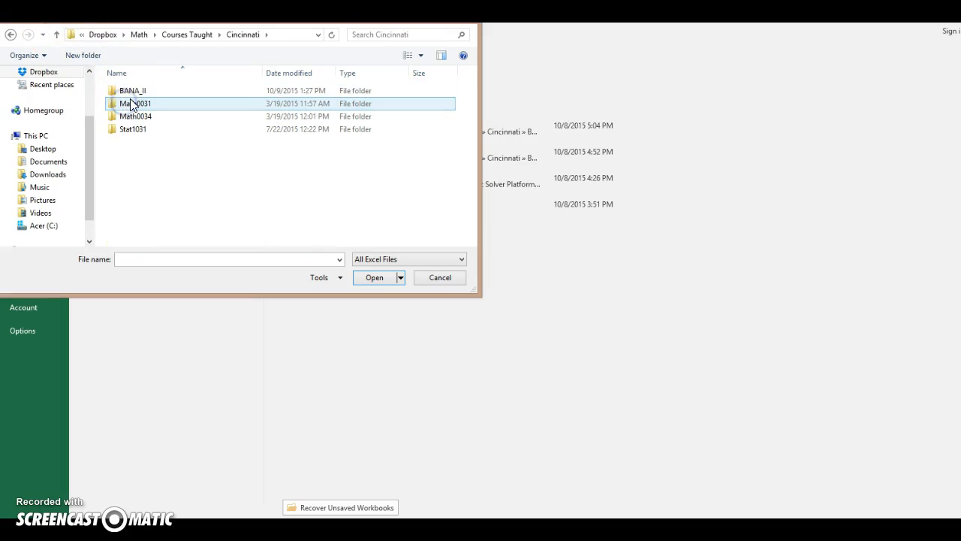
pyautogui.click(134, 92)
pyautogui.click(133, 92)
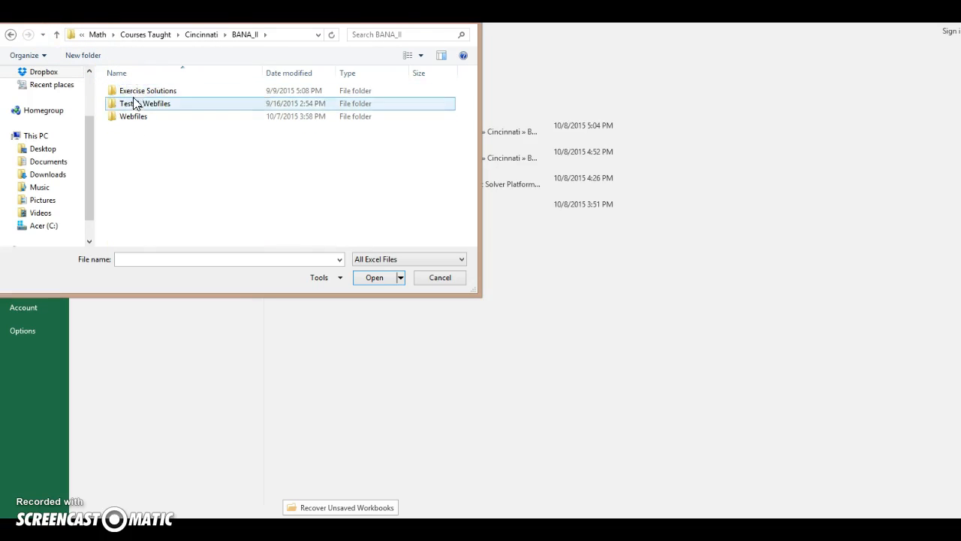
pyautogui.doubleClick(133, 117)
pyautogui.click(134, 143)
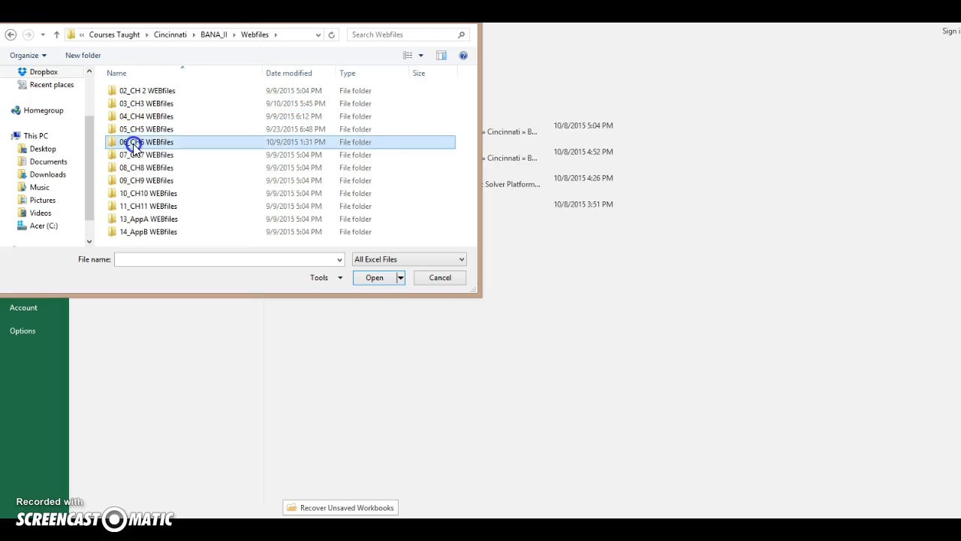
pyautogui.doubleClick(133, 145)
pyautogui.scroll(-2, 162, 171)
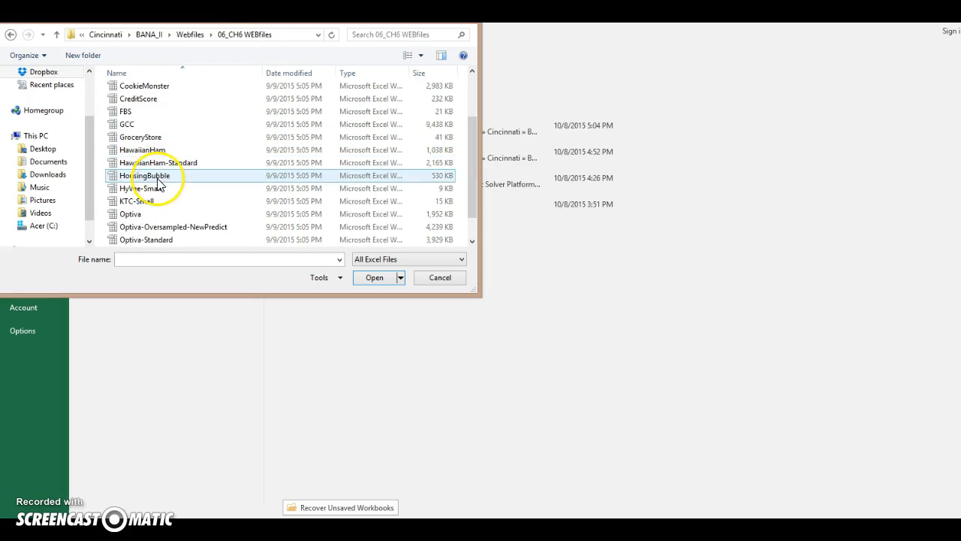
pyautogui.doubleClick(154, 189)
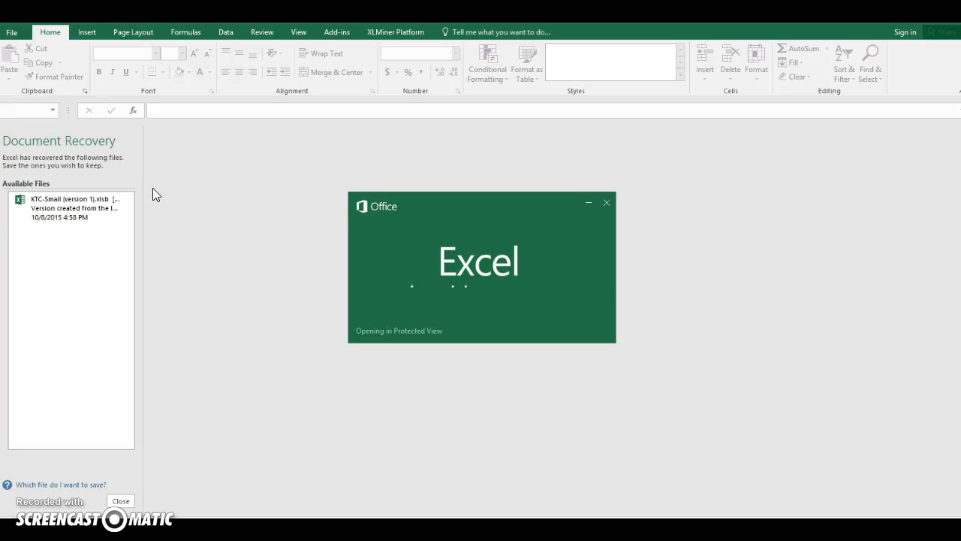
# Close the document recovery list, removing the recovered files, and enable editing of the HyVee-Small workbook.
pyautogui.click(122, 501)
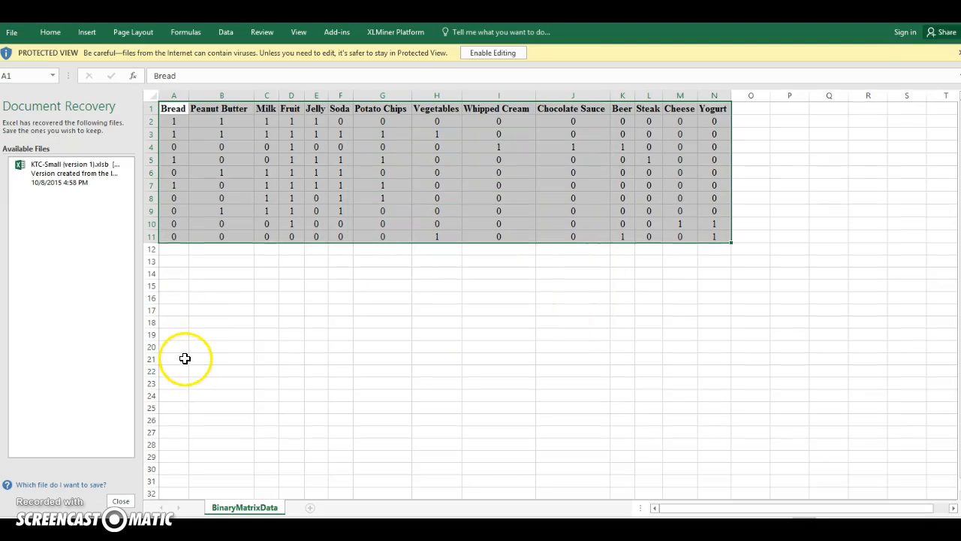
pyautogui.click(491, 54)
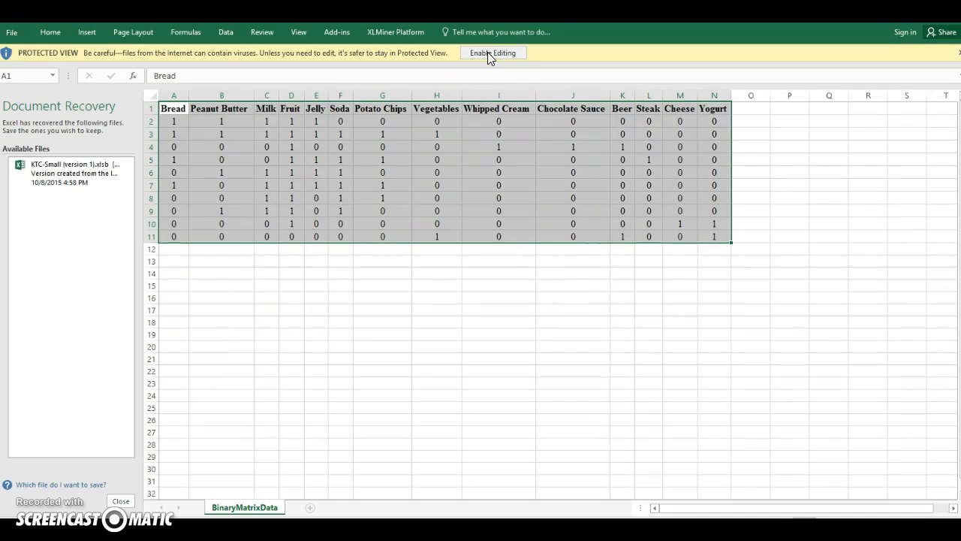
pyautogui.click(120, 501)
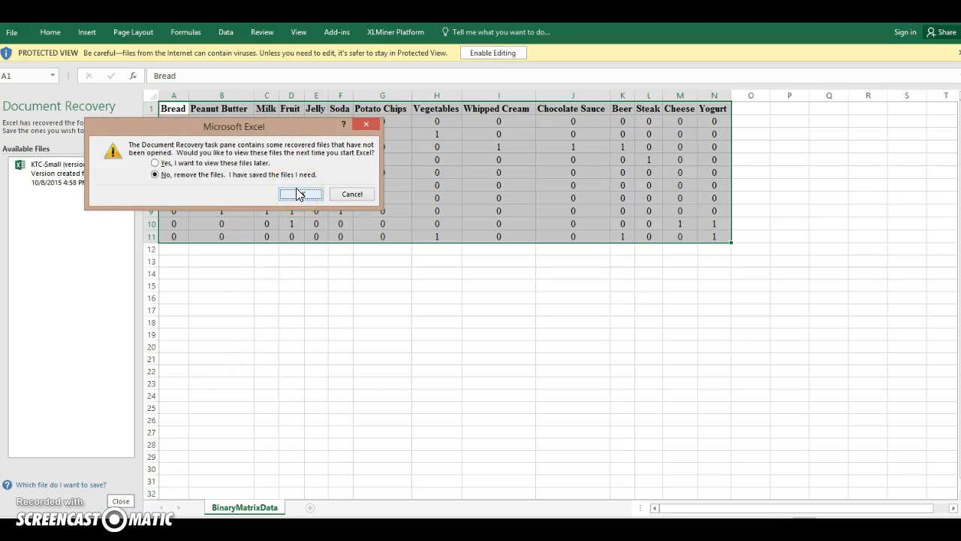
pyautogui.click(157, 175)
pyautogui.click(299, 194)
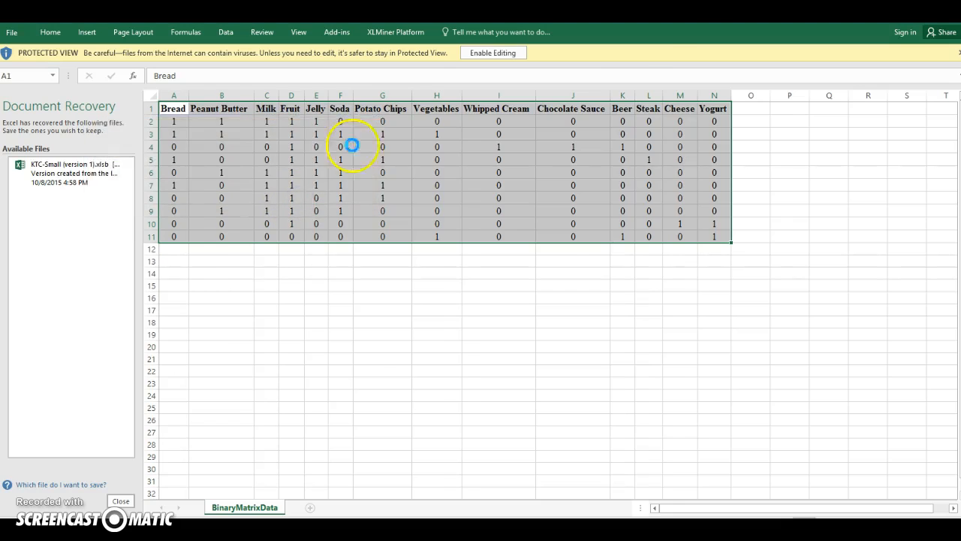
pyautogui.click(494, 54)
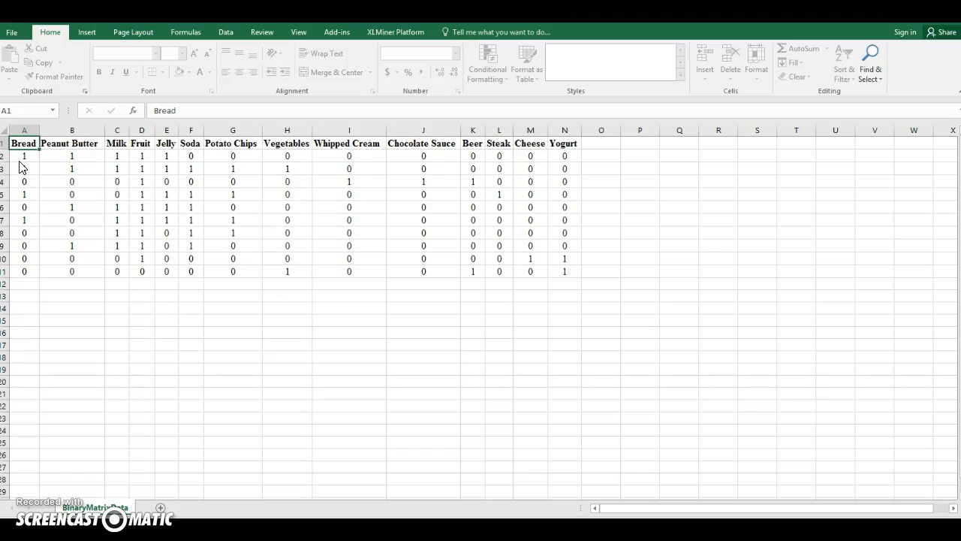
# Open XLMiner's Association Rules dialog for the BinaryMatrixData sheet and move it clear of the data.
pyautogui.click(100, 505)
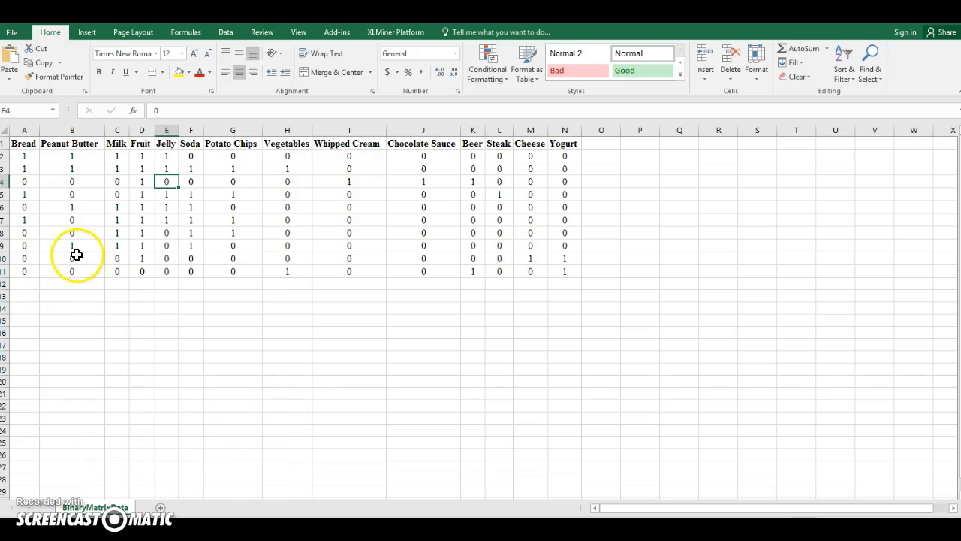
pyautogui.click(396, 33)
pyautogui.click(359, 69)
pyautogui.click(367, 100)
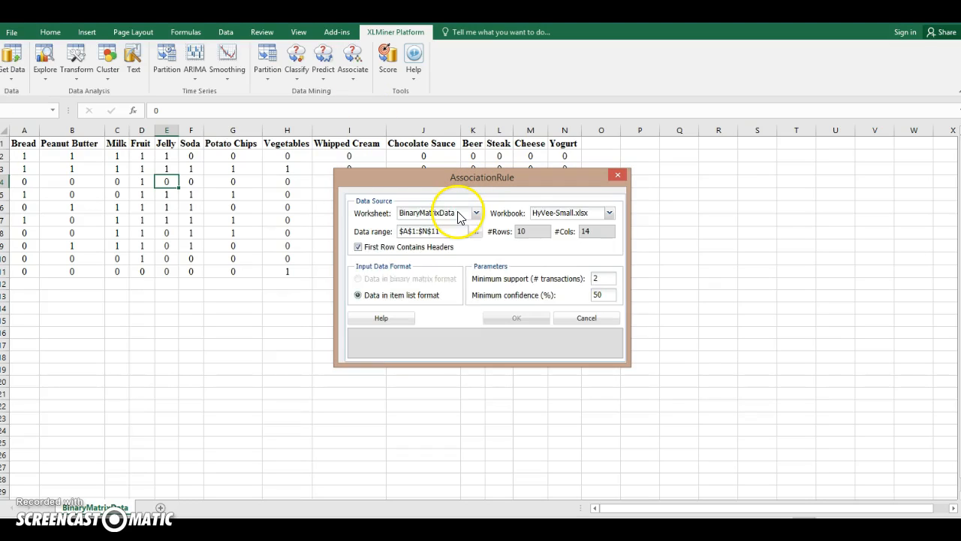
pyautogui.moveTo(453, 178); pyautogui.dragTo(680, 152)
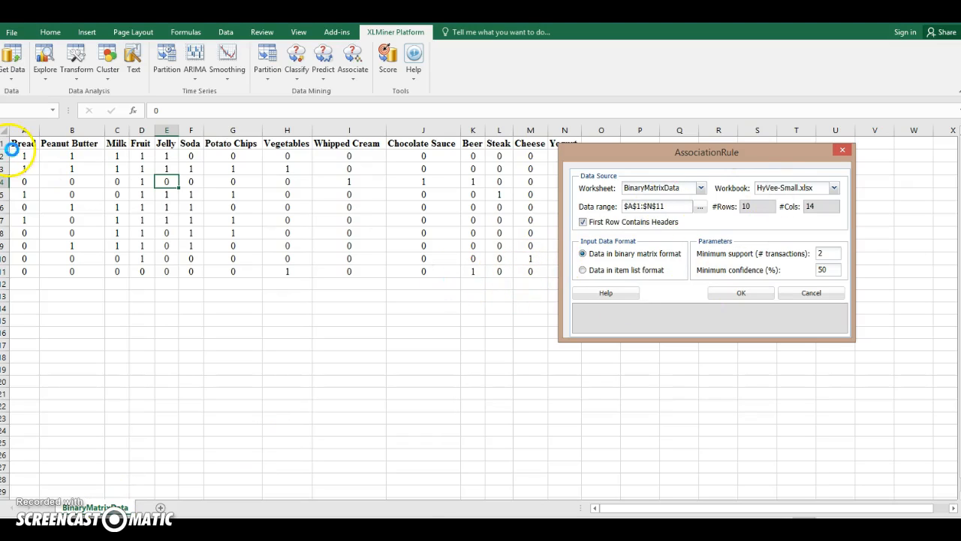
pyautogui.moveTo(673, 147); pyautogui.dragTo(735, 148)
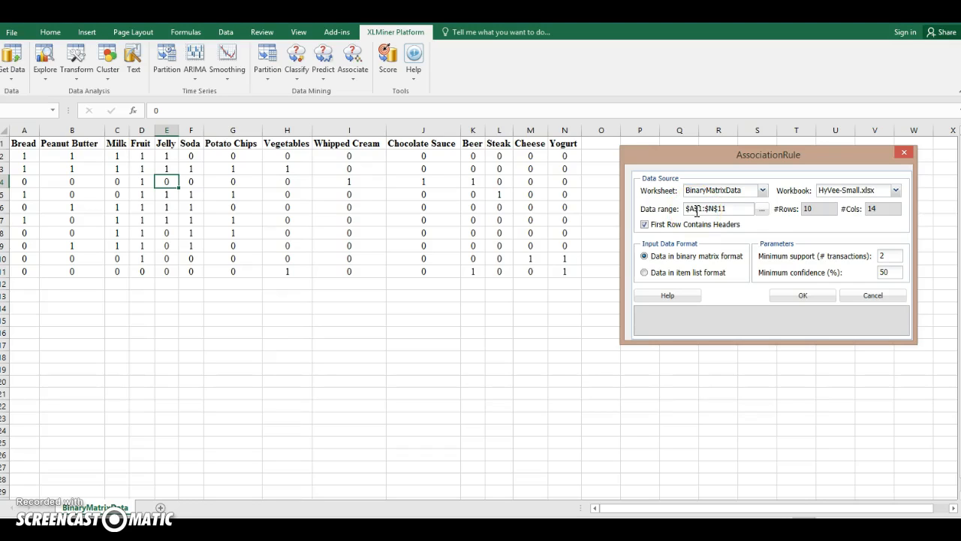
pyautogui.click(710, 208)
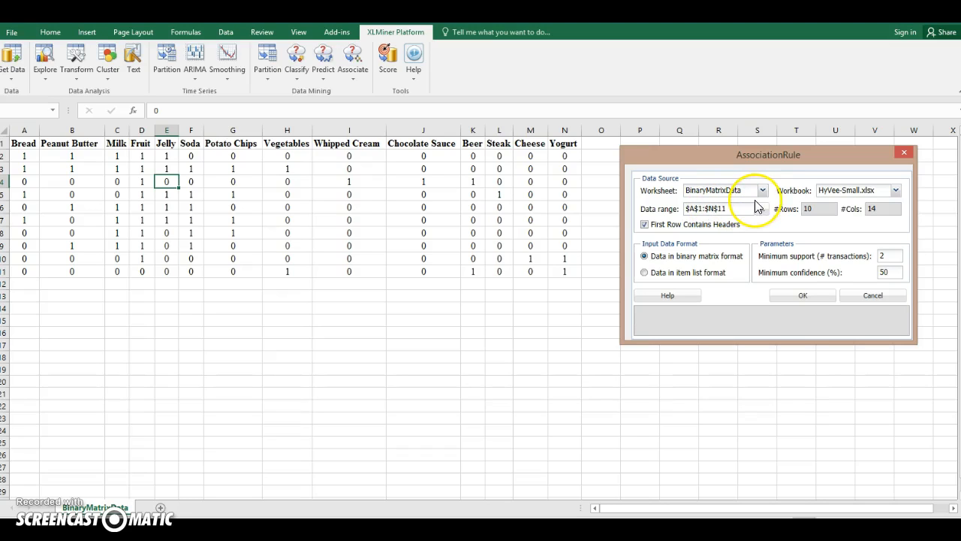
pyautogui.click(644, 225)
pyautogui.click(645, 225)
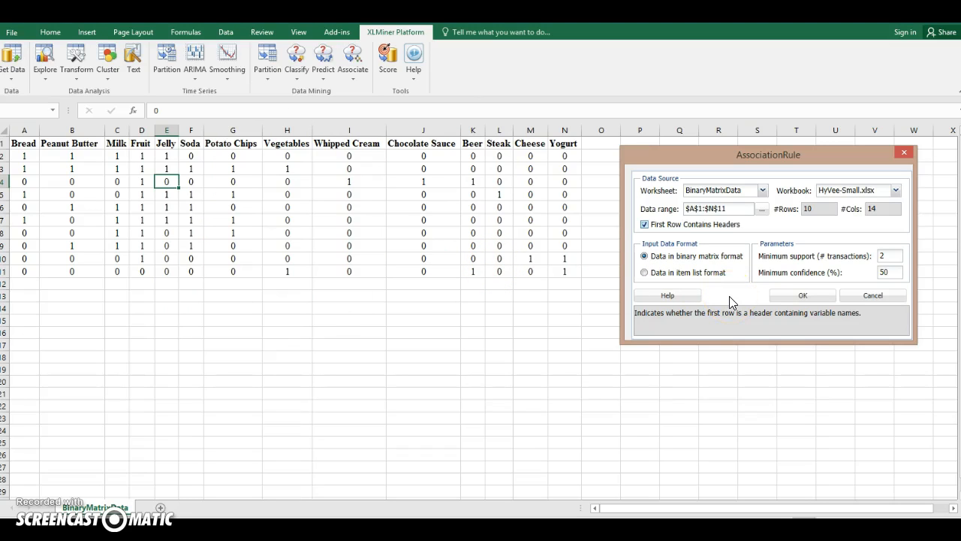
# Set the minimum support to 4 transactions and generate the association rules.
pyautogui.click(866, 258)
pyautogui.doubleClick(882, 257)
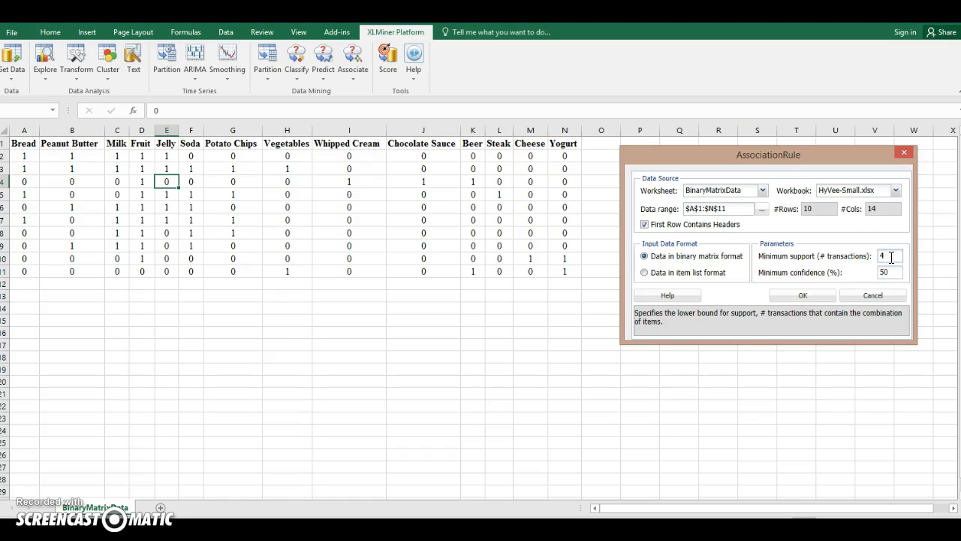
pyautogui.moveTo(891, 257); pyautogui.dragTo(880, 257)
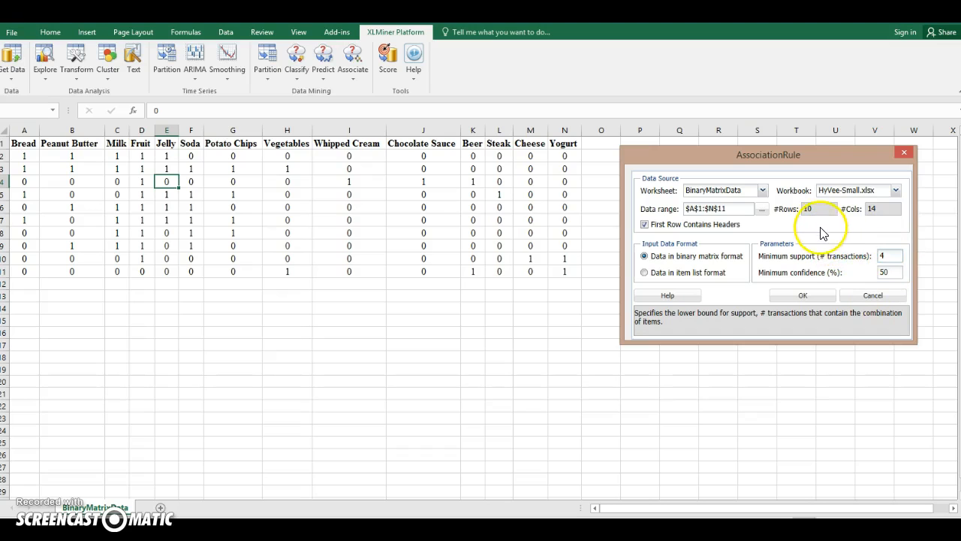
pyautogui.click(819, 297)
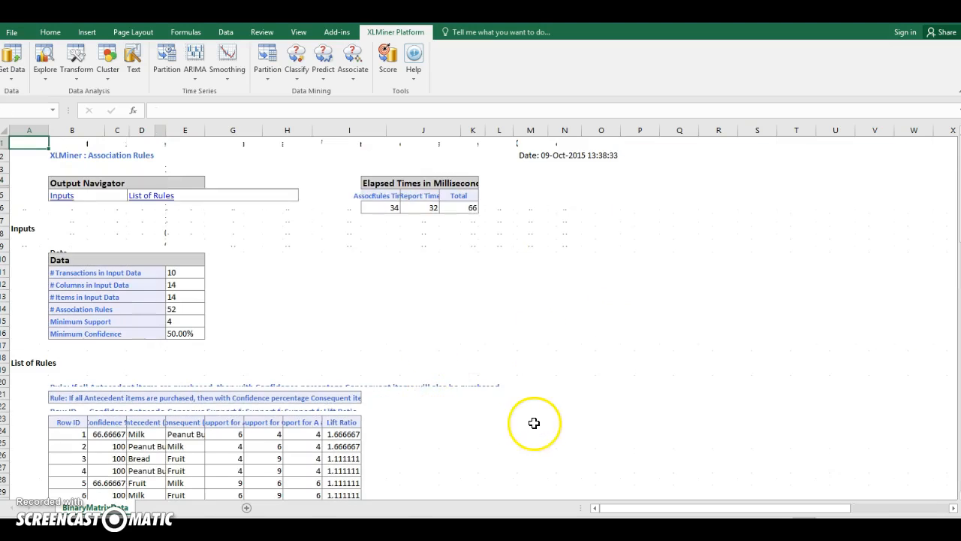
# Examine the generated list of rules with its confidence, antecedent, consequent, support and lift ratio columns.
pyautogui.scroll(-5, 534, 417)
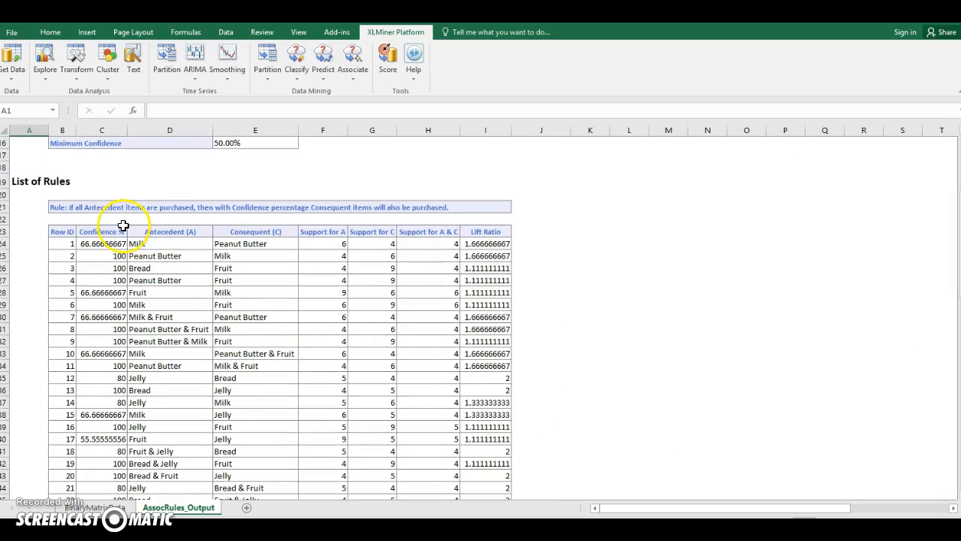
pyautogui.scroll(-1, 296, 275)
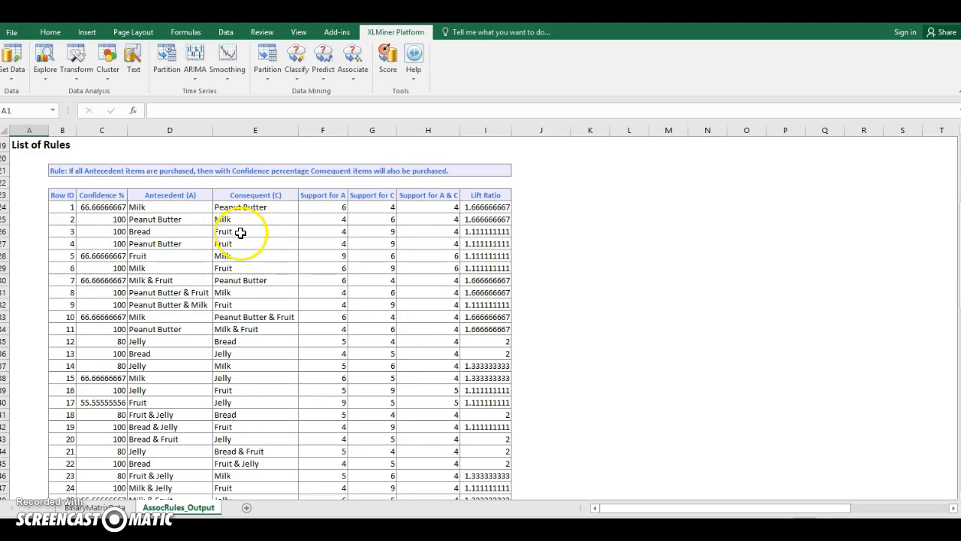
pyautogui.scroll(-2, 313, 241)
pyautogui.scroll(1, 369, 203)
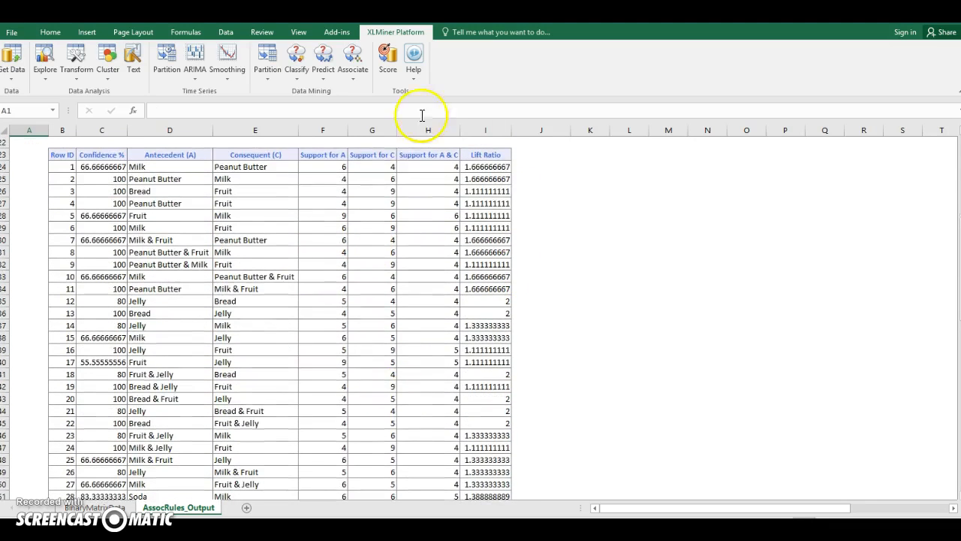
pyautogui.scroll(-1, 398, 372)
pyautogui.scroll(1, 396, 369)
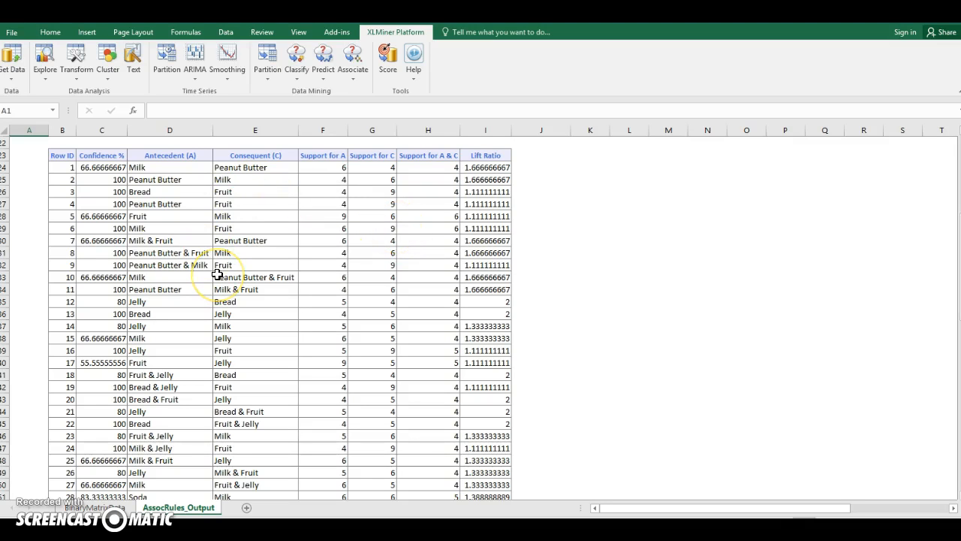
pyautogui.scroll(-4, 217, 274)
pyautogui.scroll(-1, 217, 275)
pyautogui.scroll(4, 217, 275)
pyautogui.scroll(1, 217, 275)
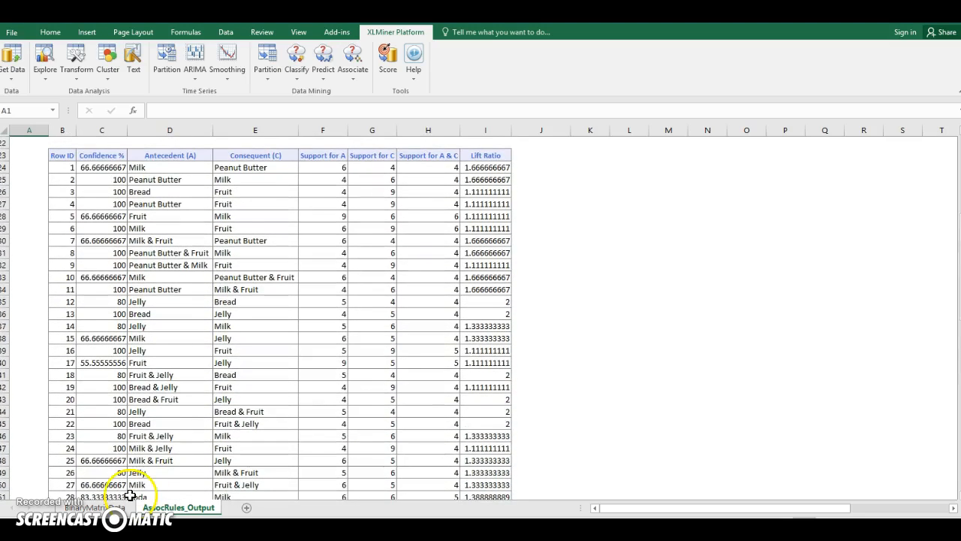